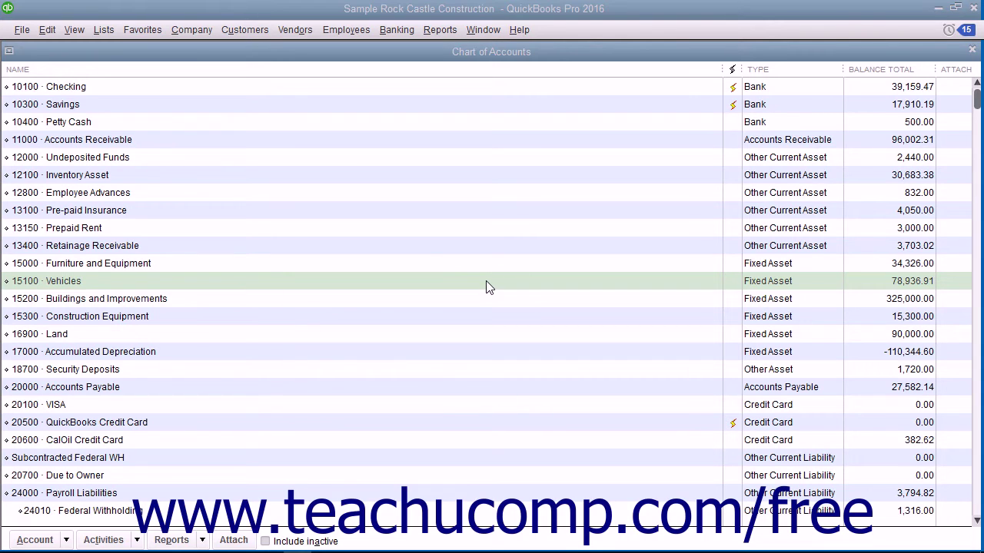
Create and save fixed asset account 15150 'Construction Trailer'
click(63, 539)
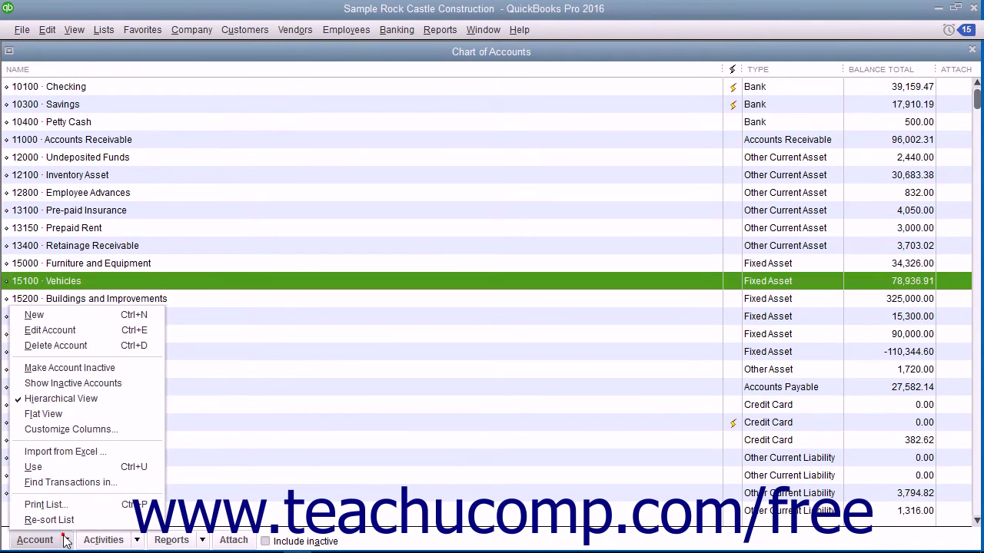
click(86, 315)
click(42, 206)
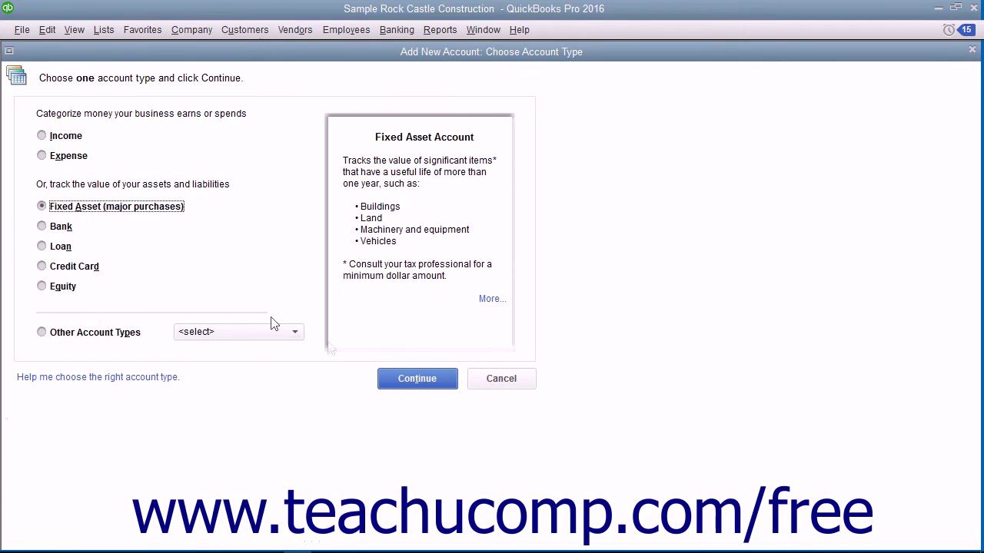
click(399, 378)
text(15150)
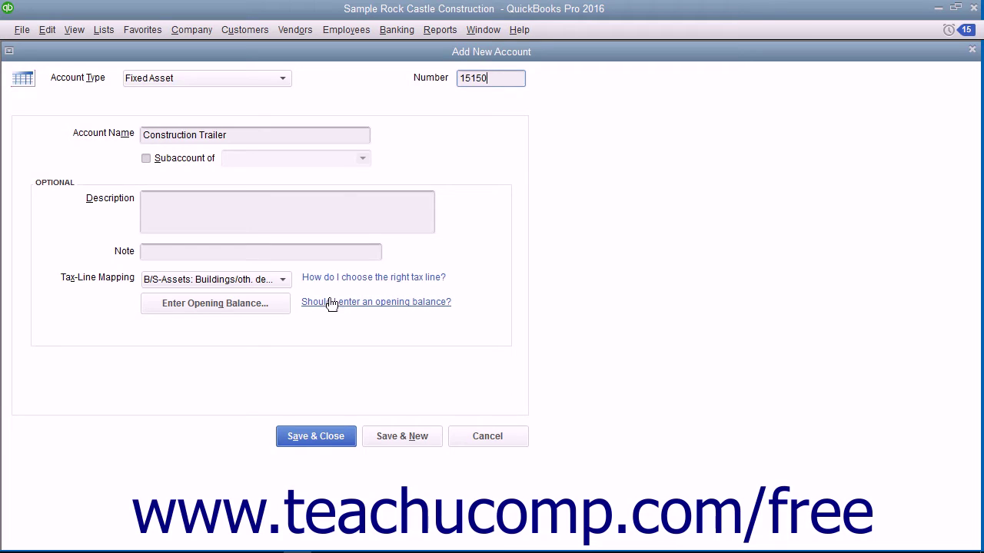
click(382, 438)
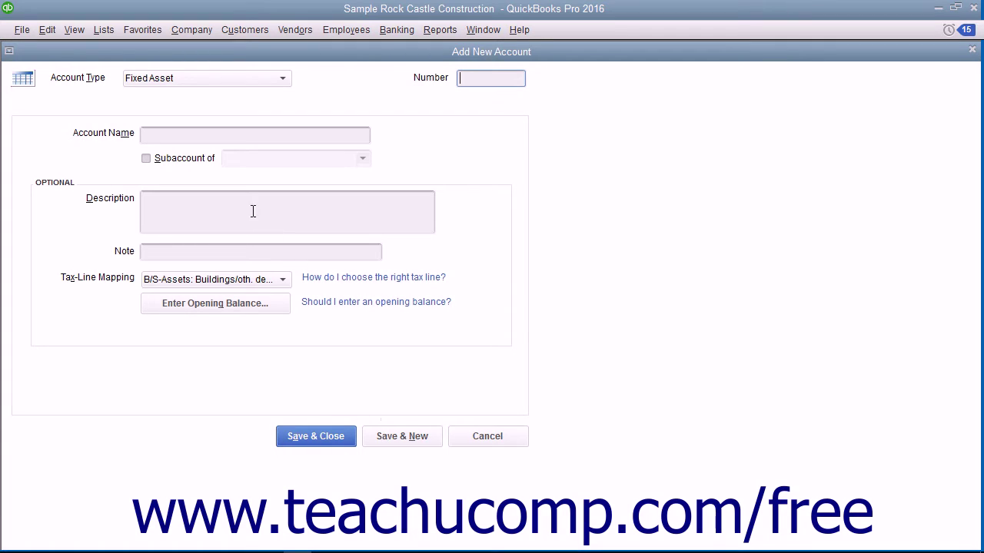
Name the new account 'Original Cost' and make it a subaccount of 15150 Construction Trailer
click(193, 134)
text(Original Cost)
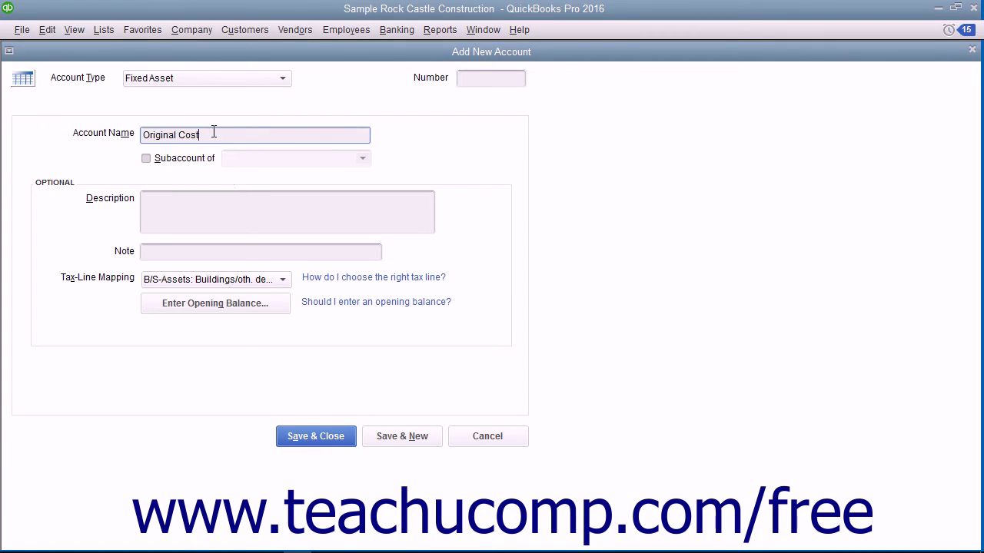
click(128, 92)
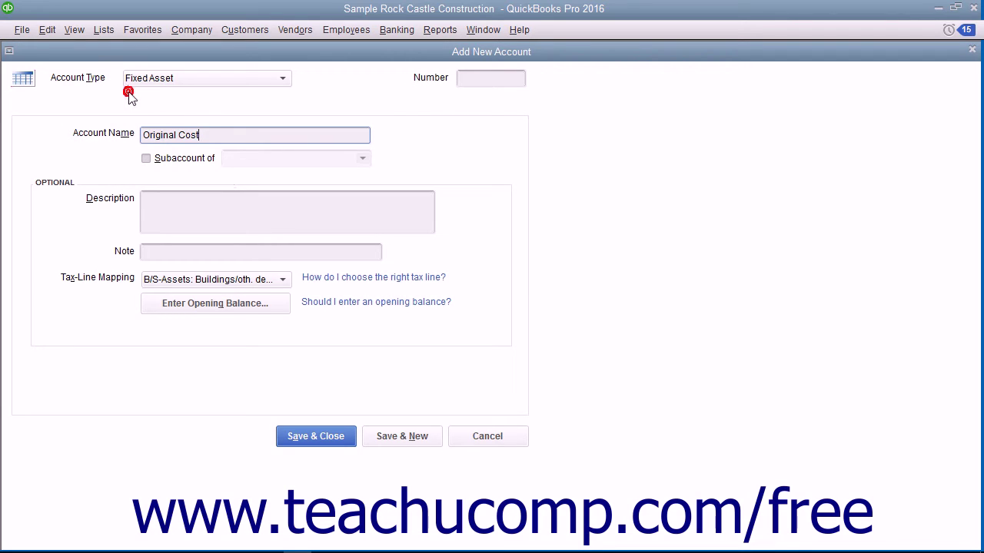
click(146, 159)
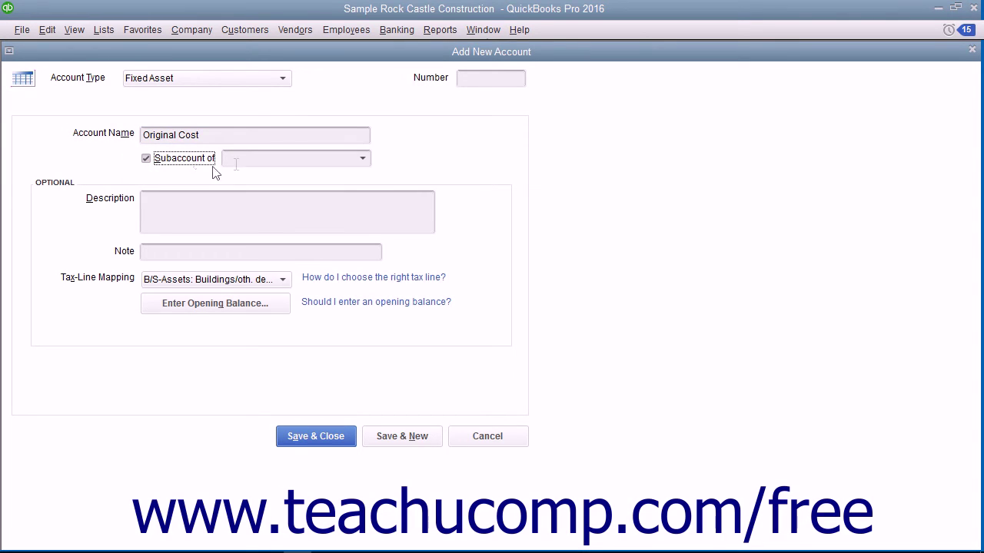
click(363, 160)
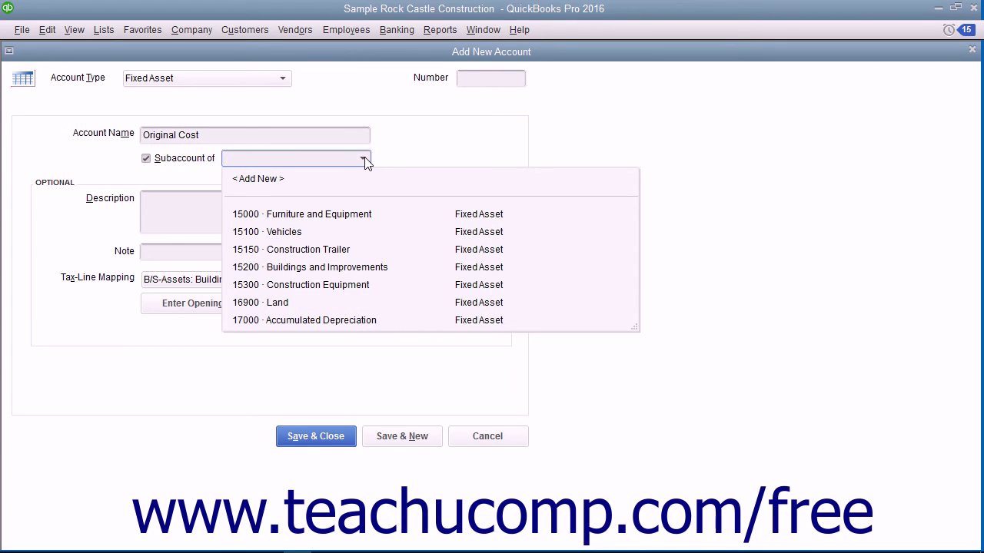
click(329, 249)
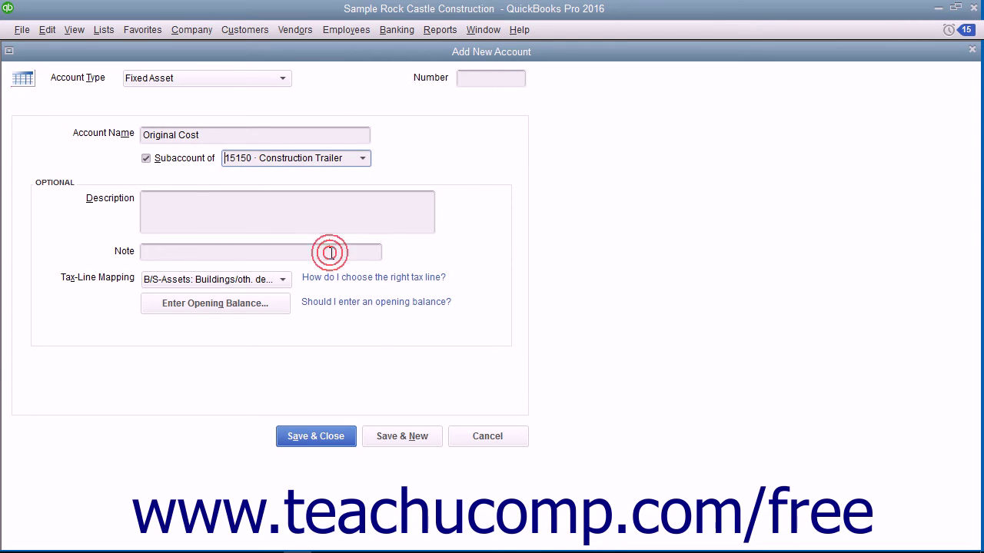
Save Original Cost, then save the Accumulated Depreciation subaccount and return to the Chart of Accounts
click(397, 436)
click(340, 435)
click(120, 320)
right_click(120, 321)
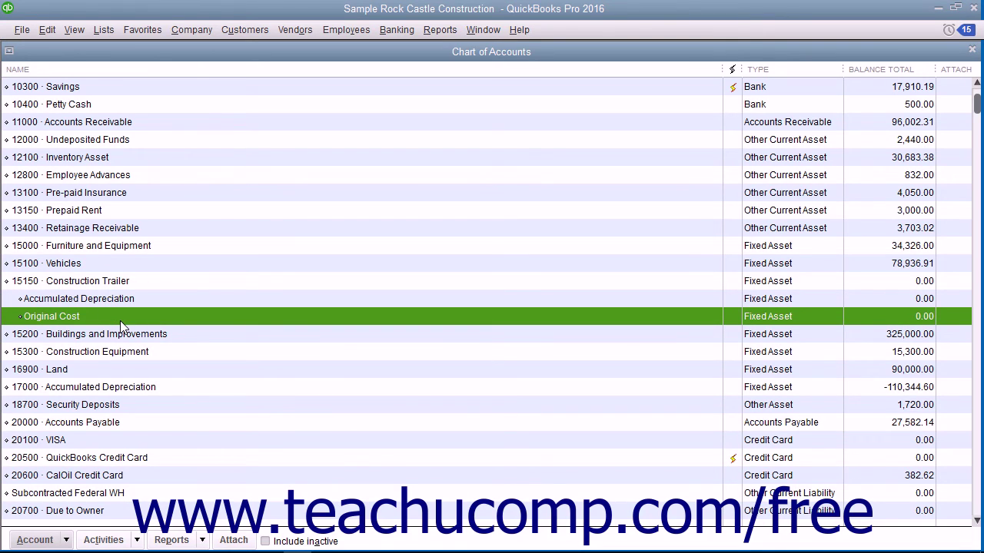
right_click(120, 321)
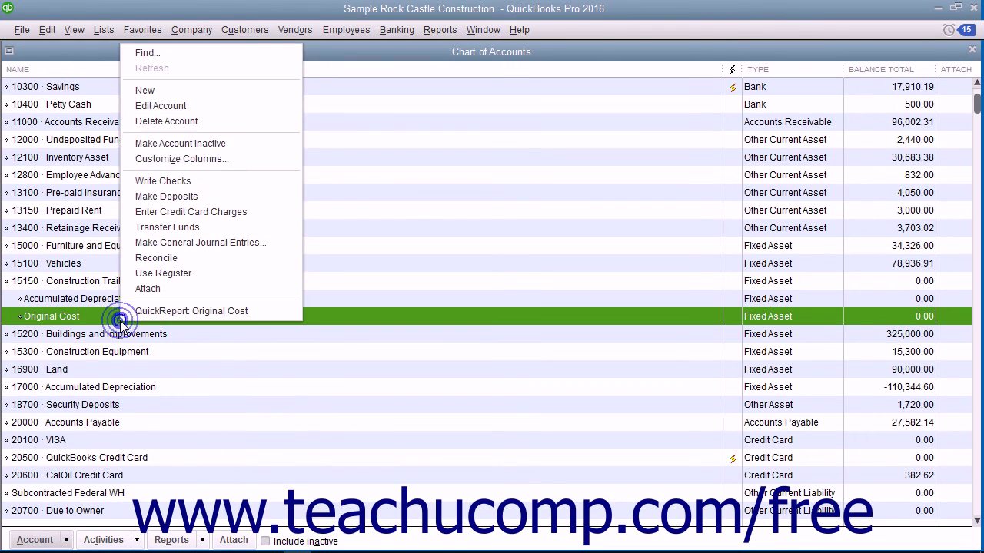
click(166, 108)
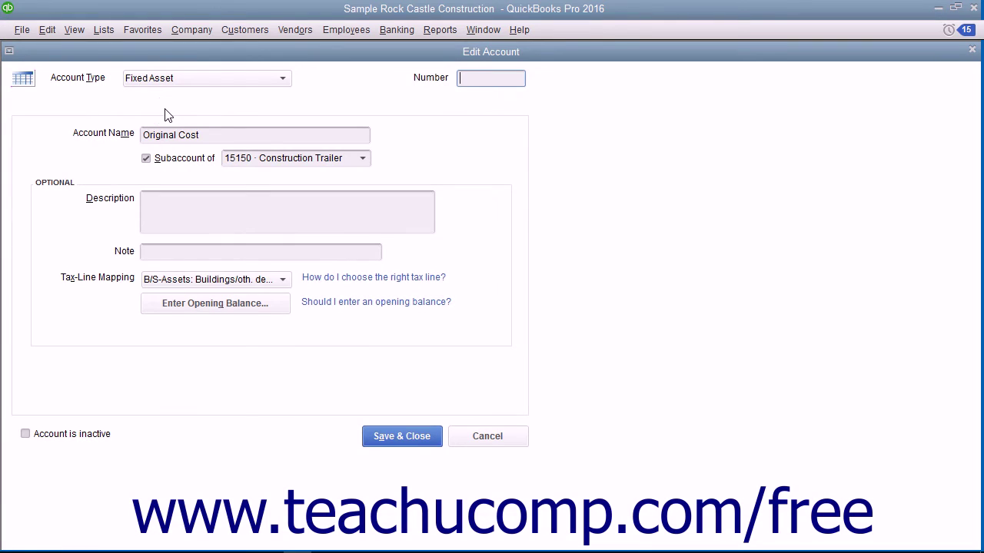
click(198, 307)
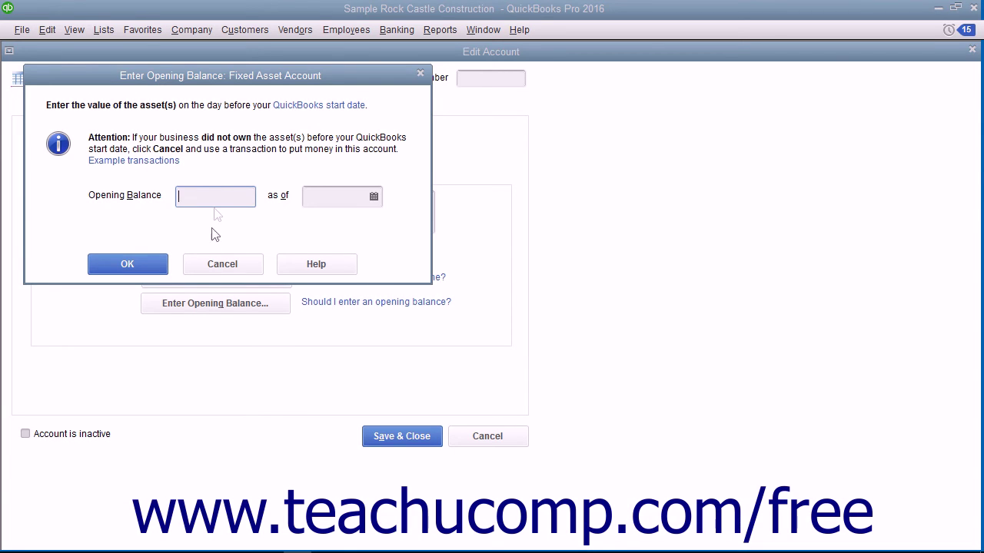
click(229, 265)
click(482, 439)
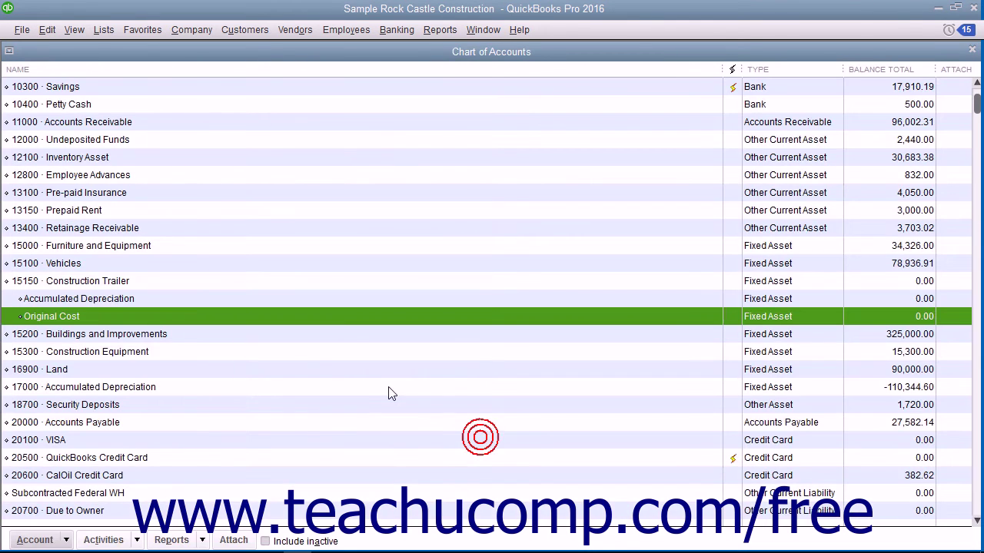
right_click(152, 299)
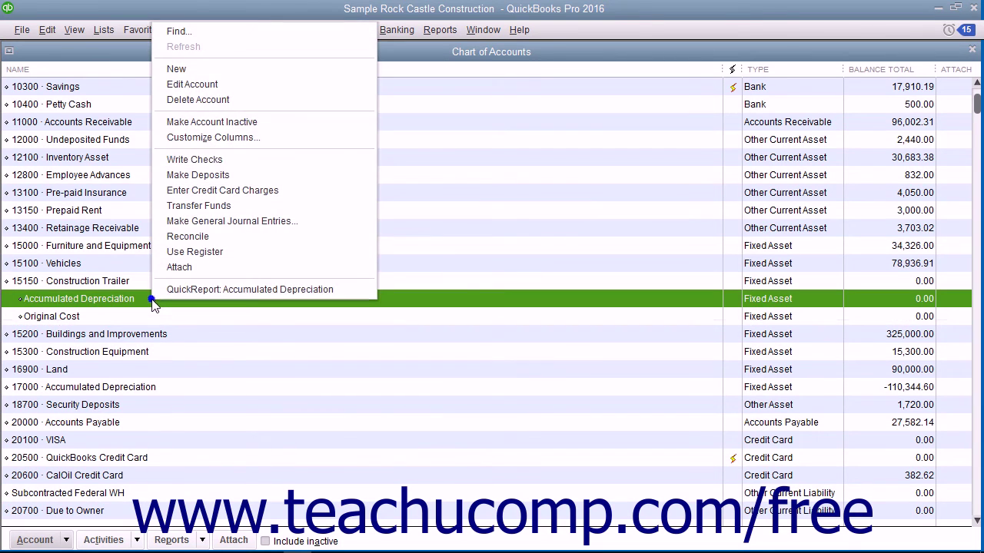
click(194, 88)
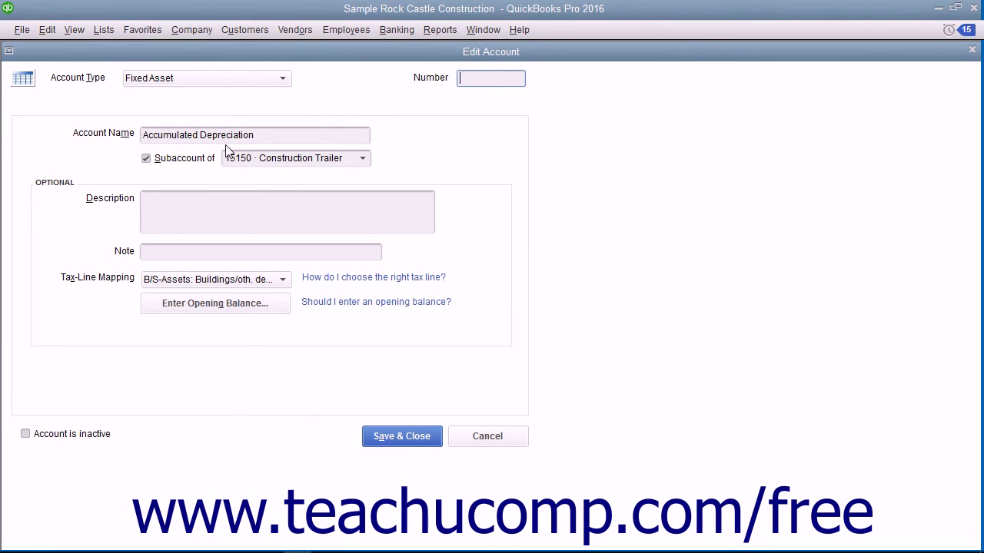
click(189, 304)
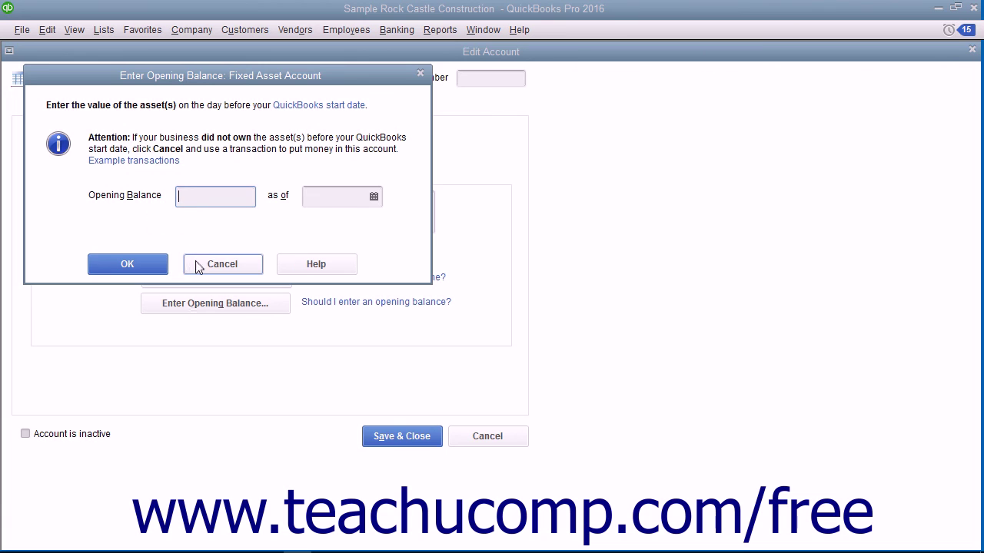
click(197, 266)
click(395, 434)
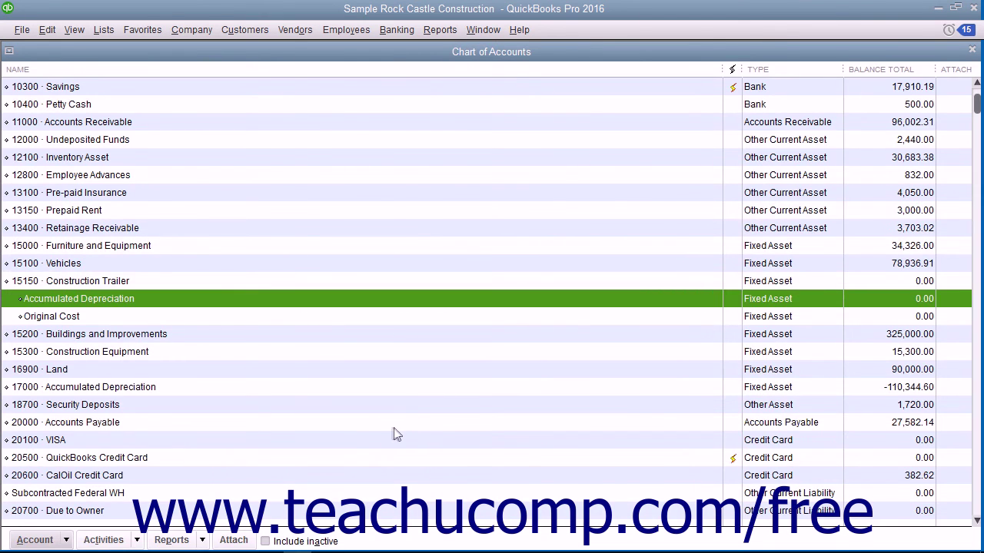